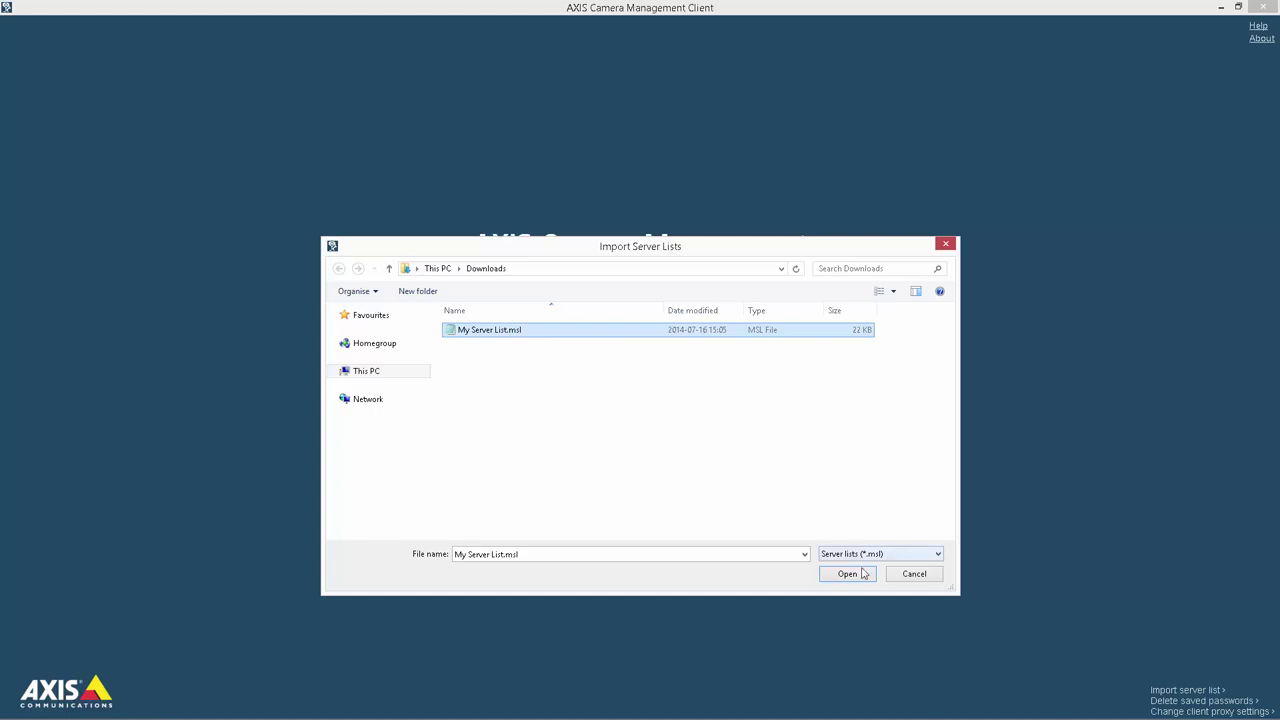
Step: Import My Server List.msl, overwriting the existing server lists, and log on to the list to check its server connection status
left_click(862, 574)
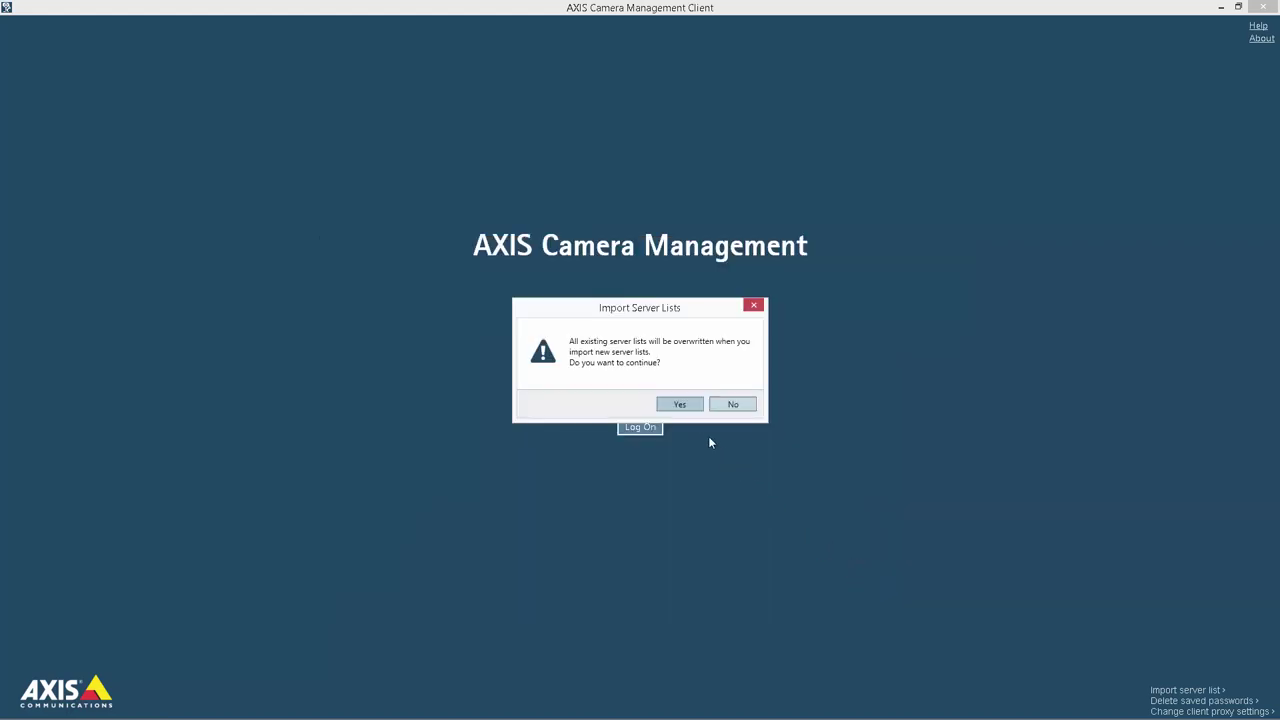
left_click(699, 408)
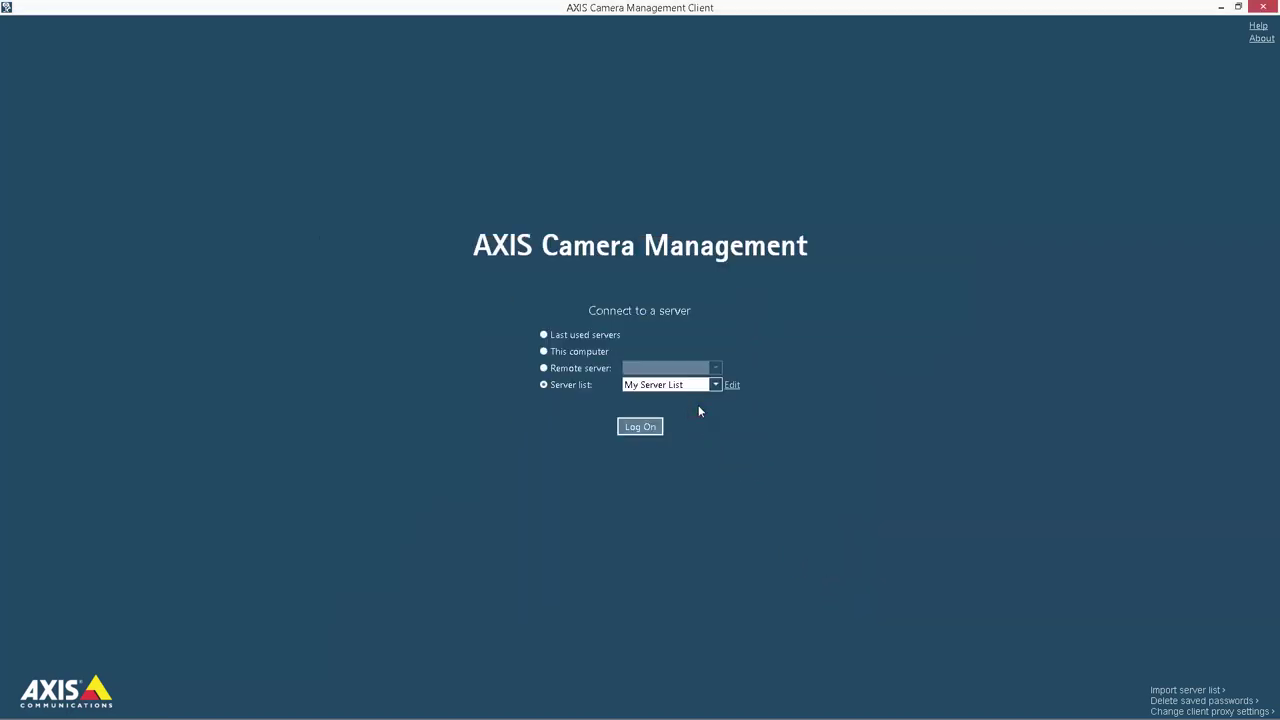
left_click(660, 435)
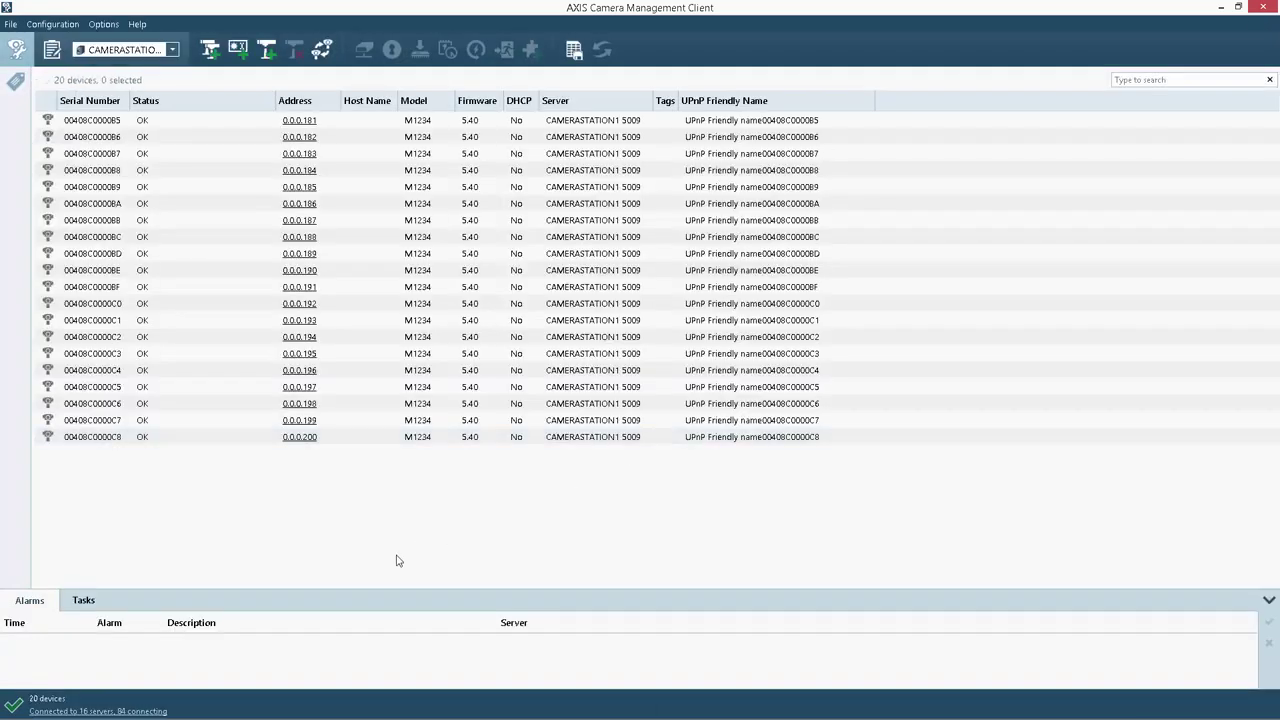
left_click(153, 711)
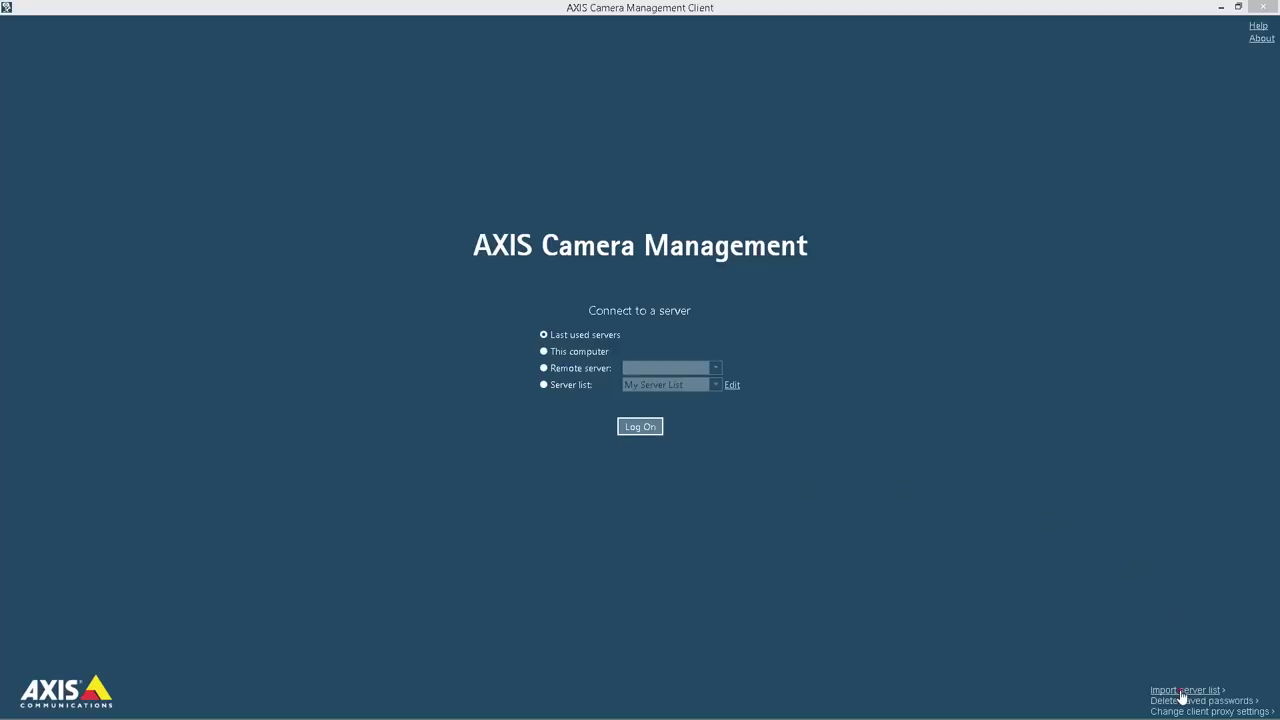
Step: Import My Server List.msl from the Downloads folder again, accept overwriting the existing lists, and log on
left_click(1182, 690)
left_click(552, 335)
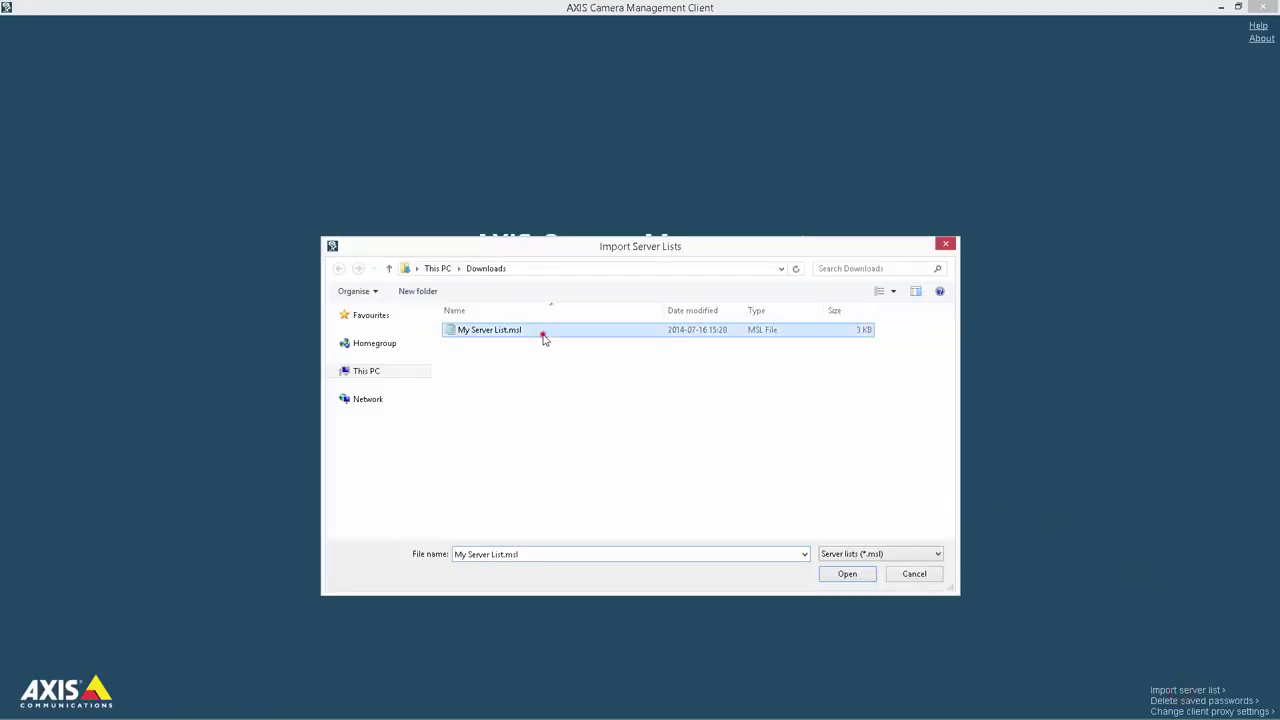
left_click(868, 576)
left_click(683, 401)
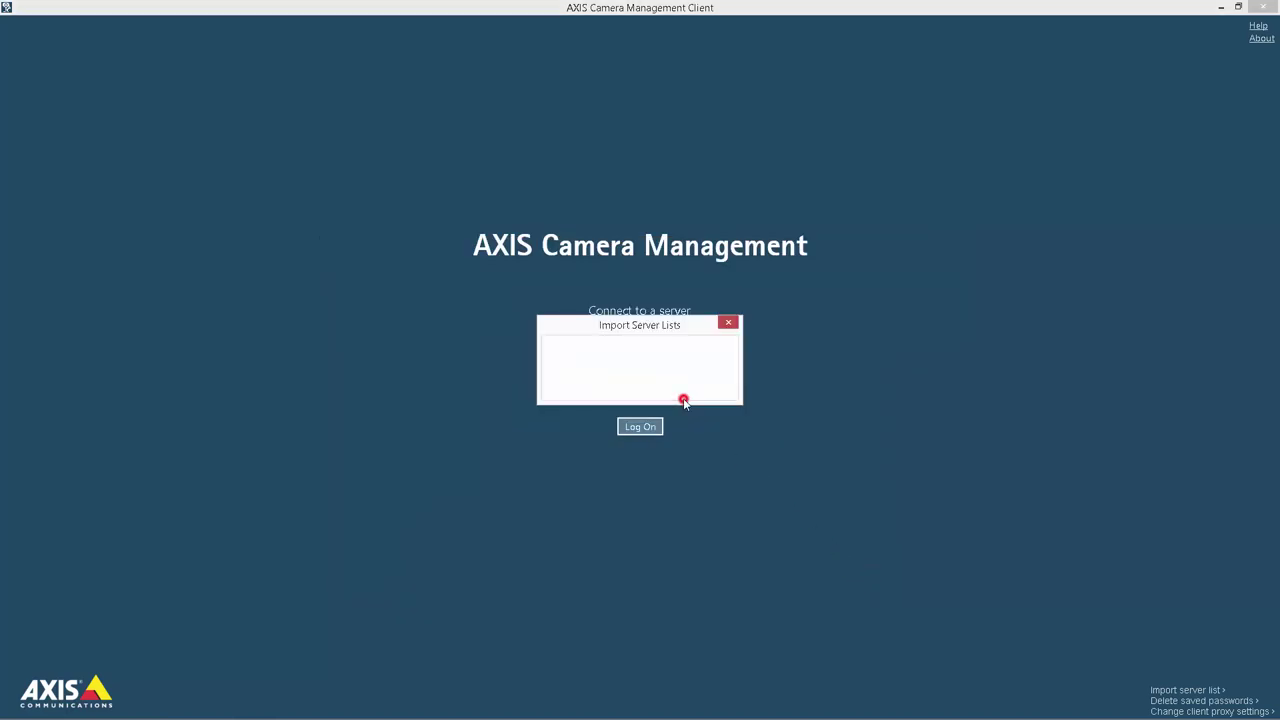
left_click(652, 428)
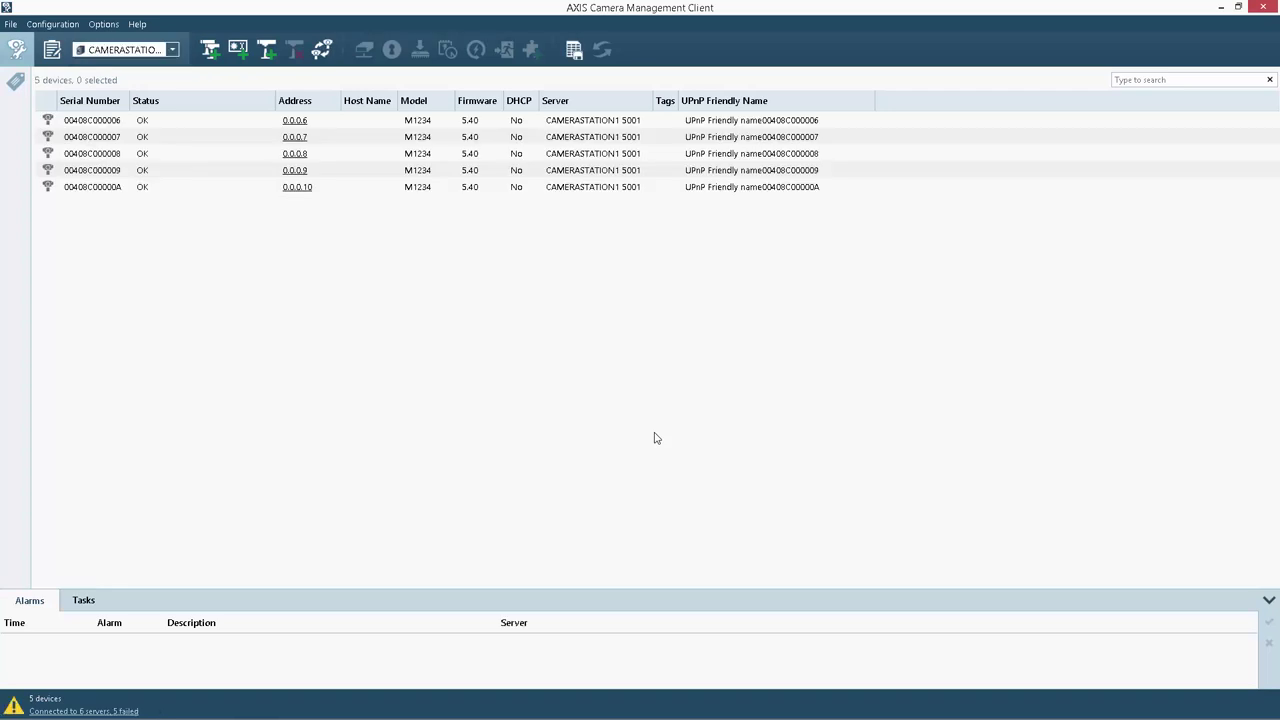
Step: Stop the local AXIS Camera Management service and expand the connected servers in the connection status
left_click(127, 711)
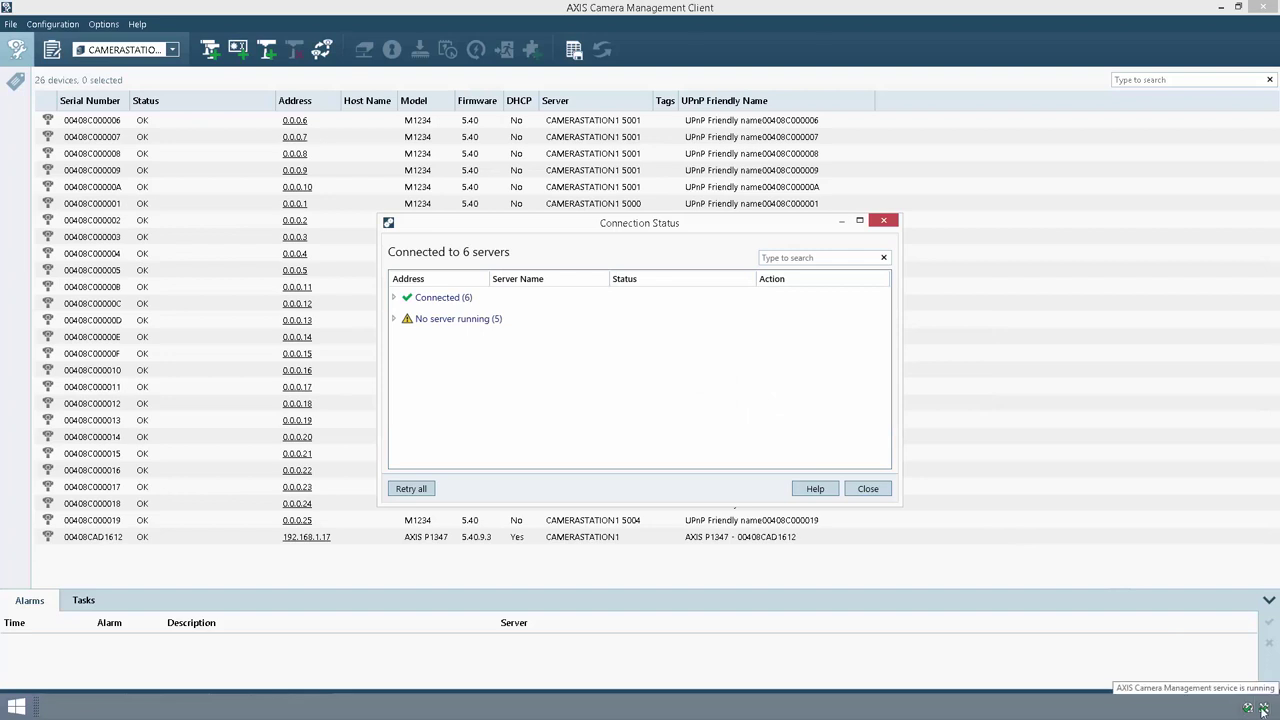
right_click(1263, 709)
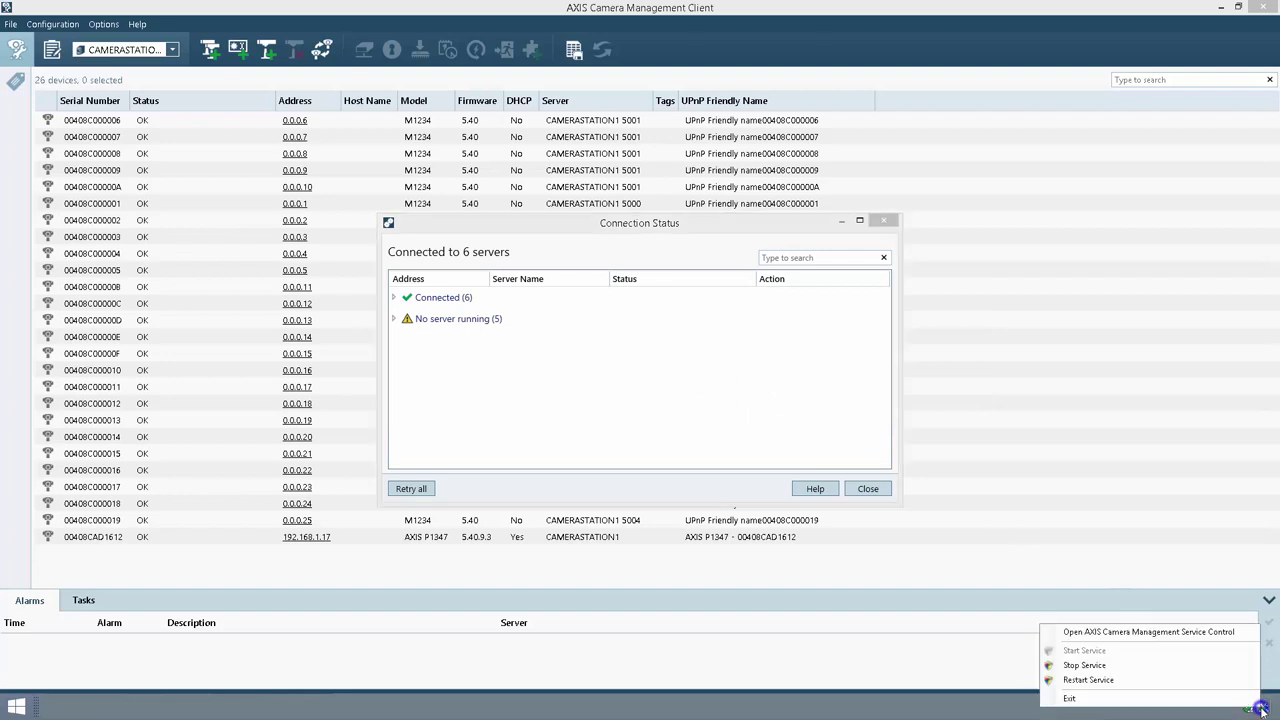
left_click(1211, 669)
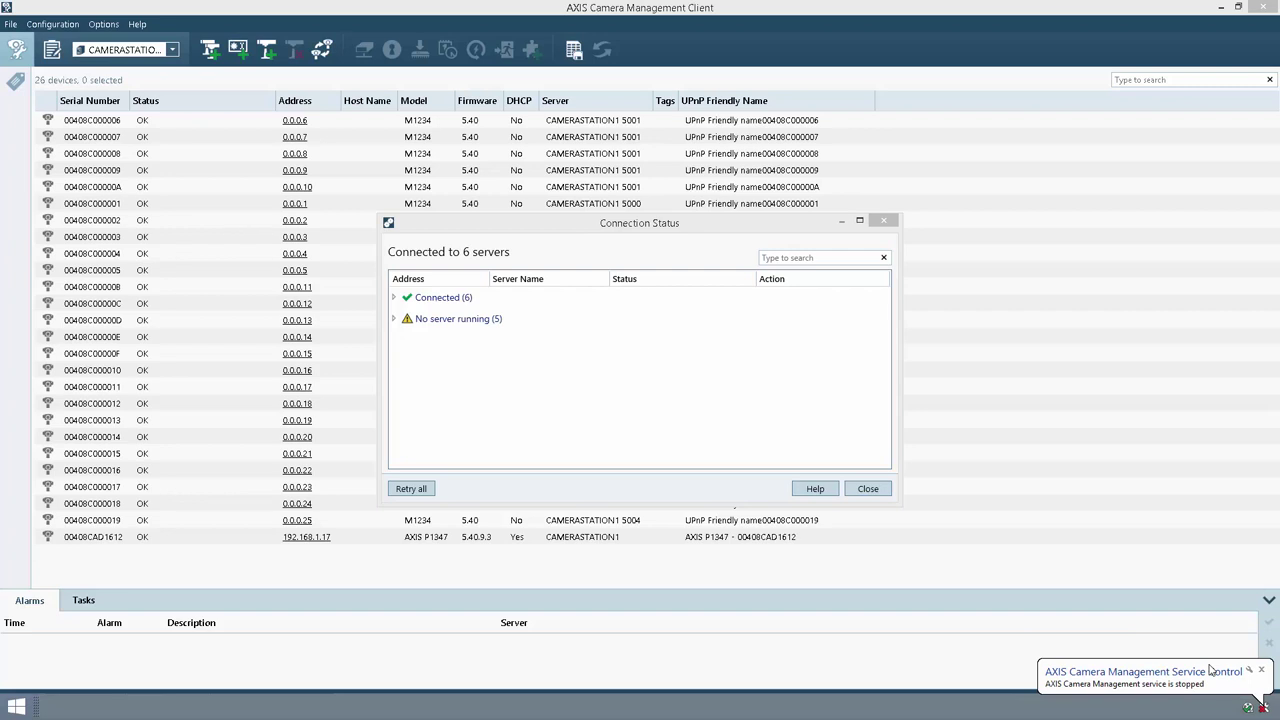
left_click(394, 297)
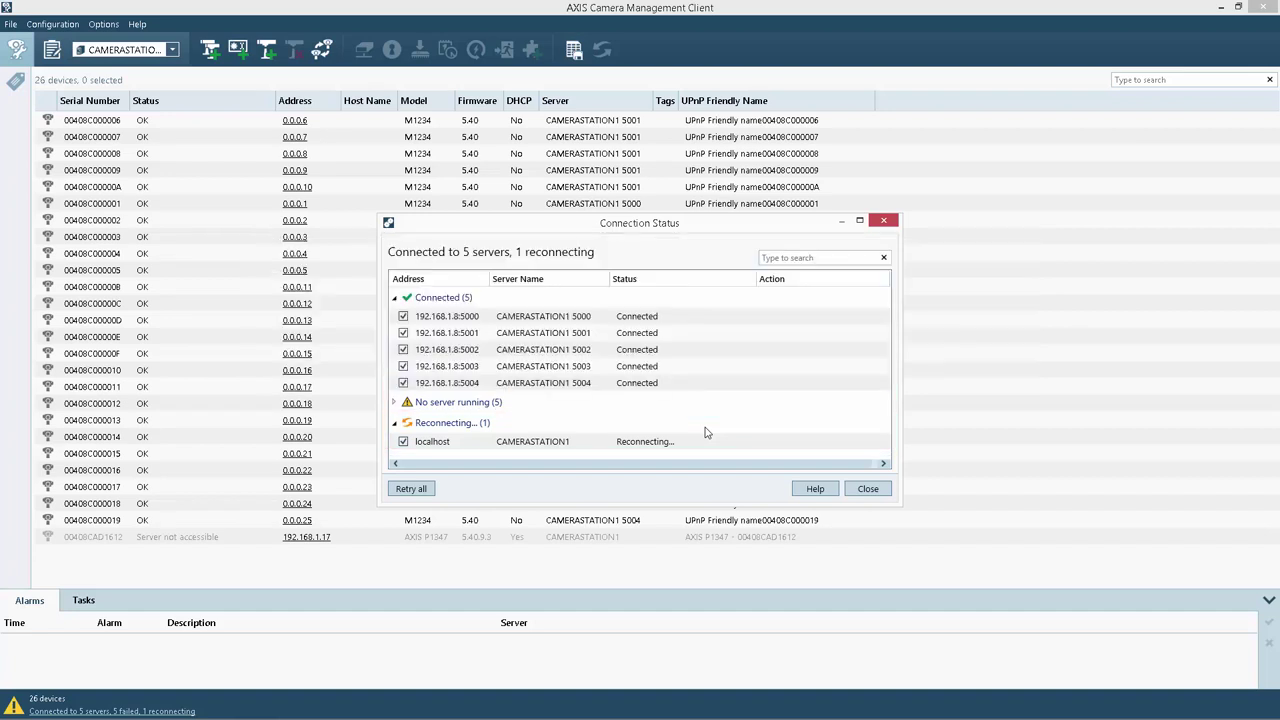
Step: Disconnect localhost and try to reconnect it, checking for it among the entries with no server running
left_click(403, 441)
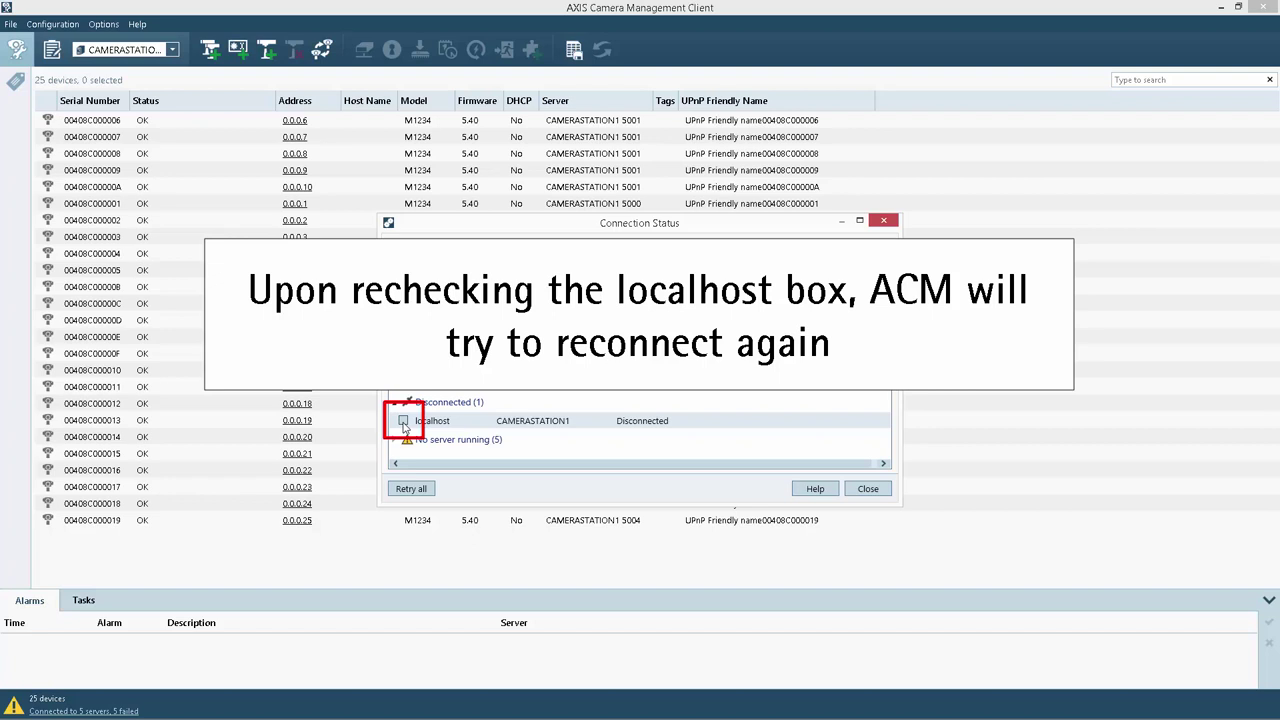
left_click(403, 421)
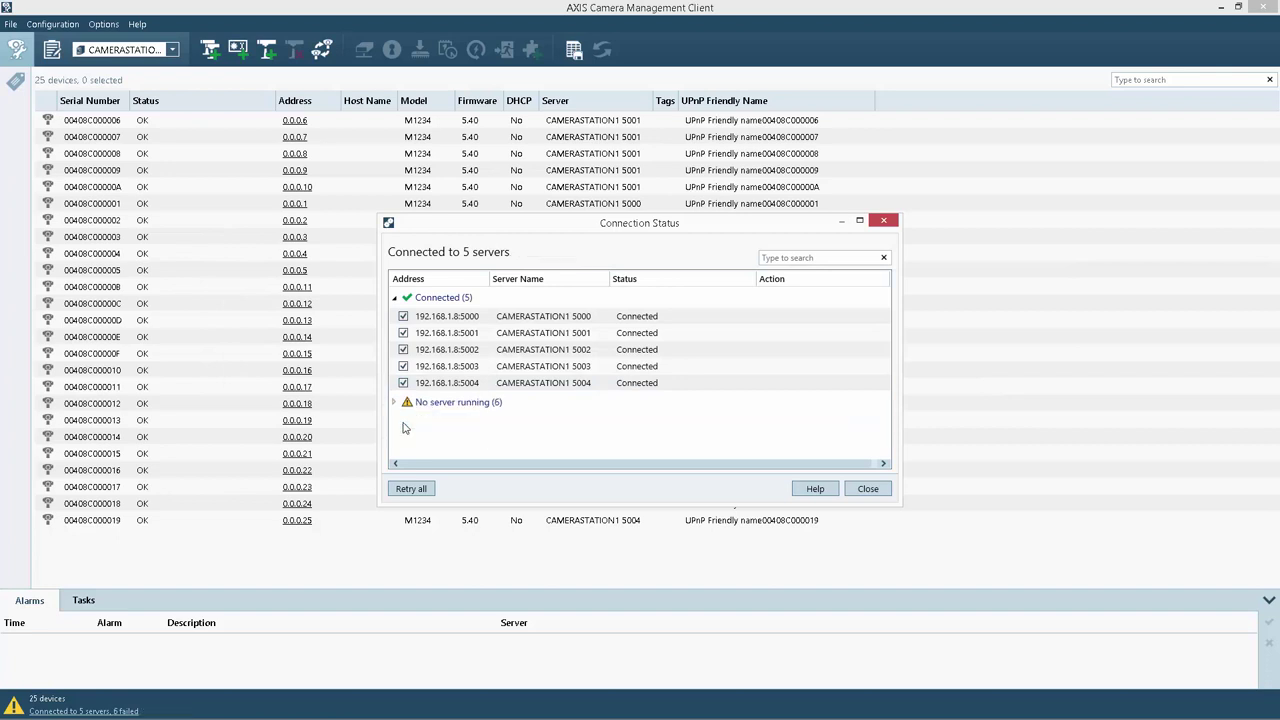
left_click(394, 402)
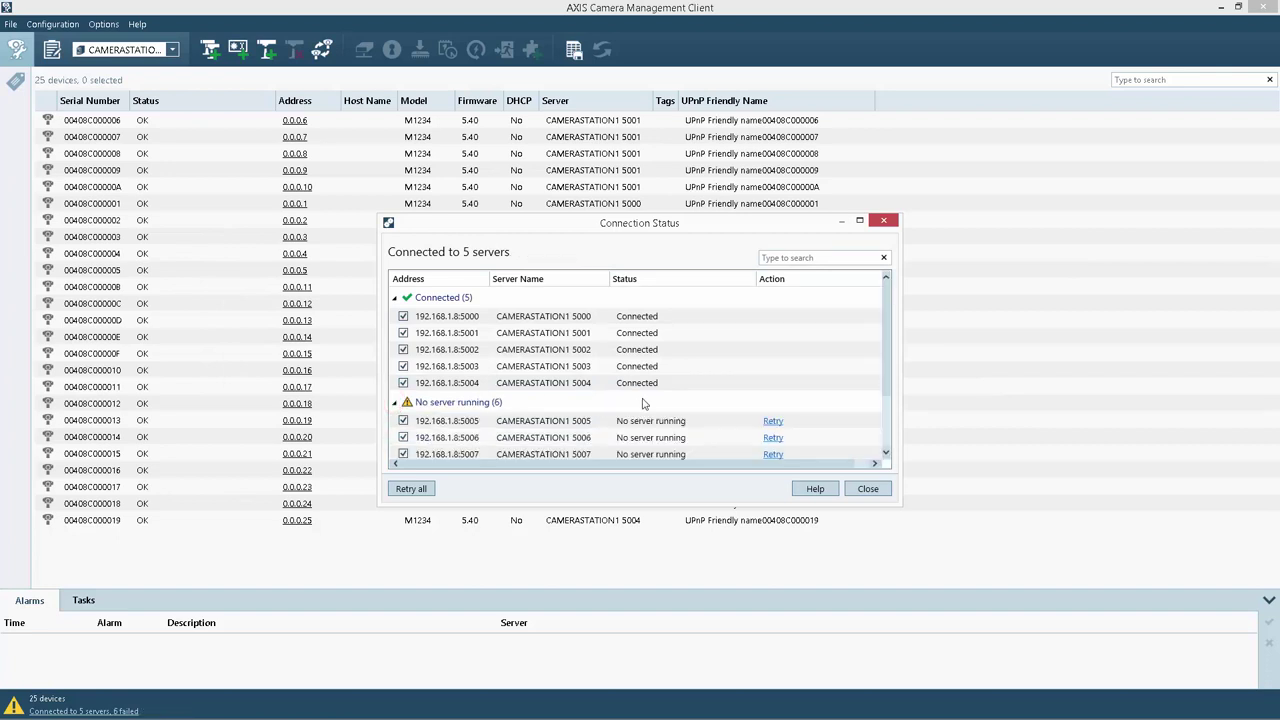
scroll(645, 403, "down", 1)
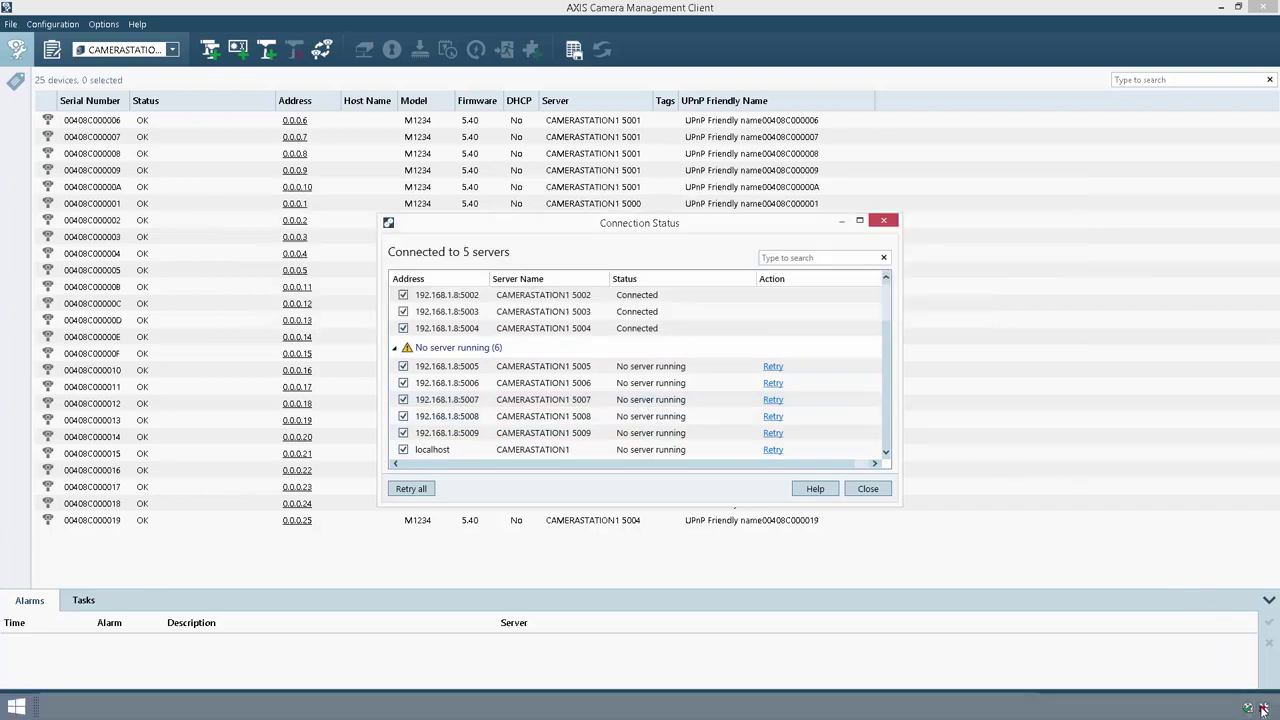
Step: Start the local AXIS Camera Management service and retry the connection to localhost
right_click(1263, 708)
left_click(1196, 652)
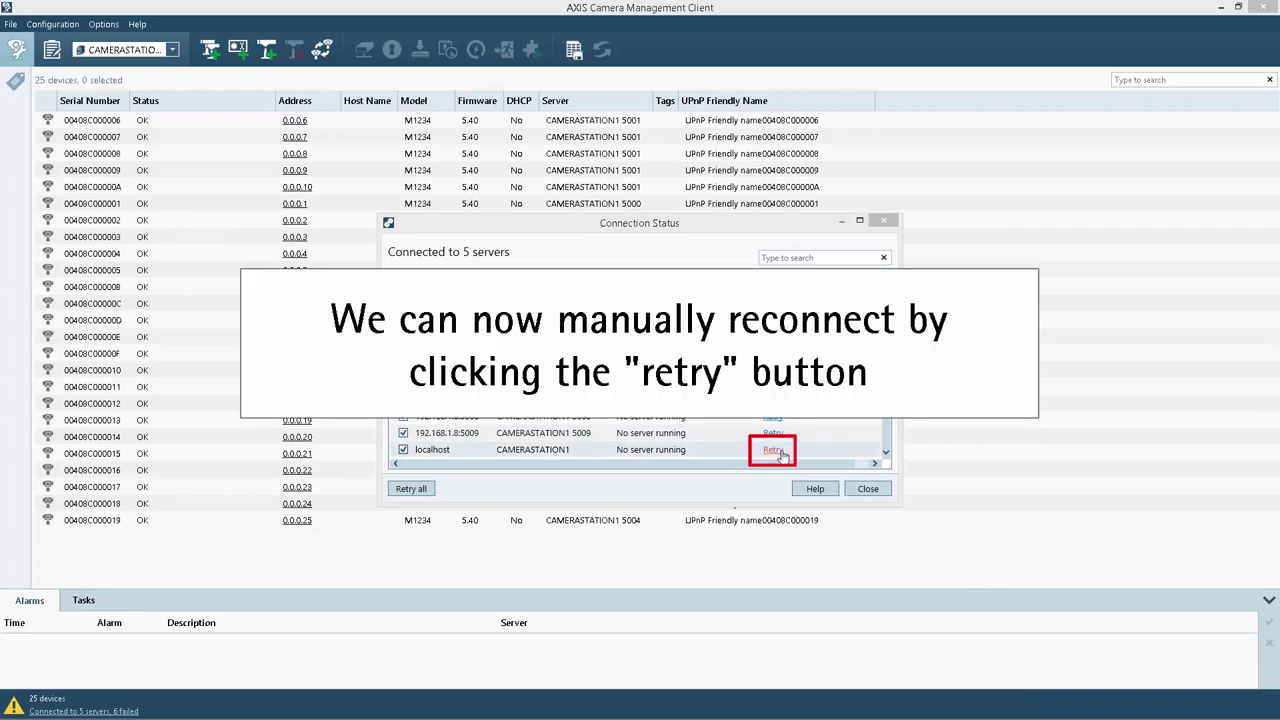
left_click(779, 452)
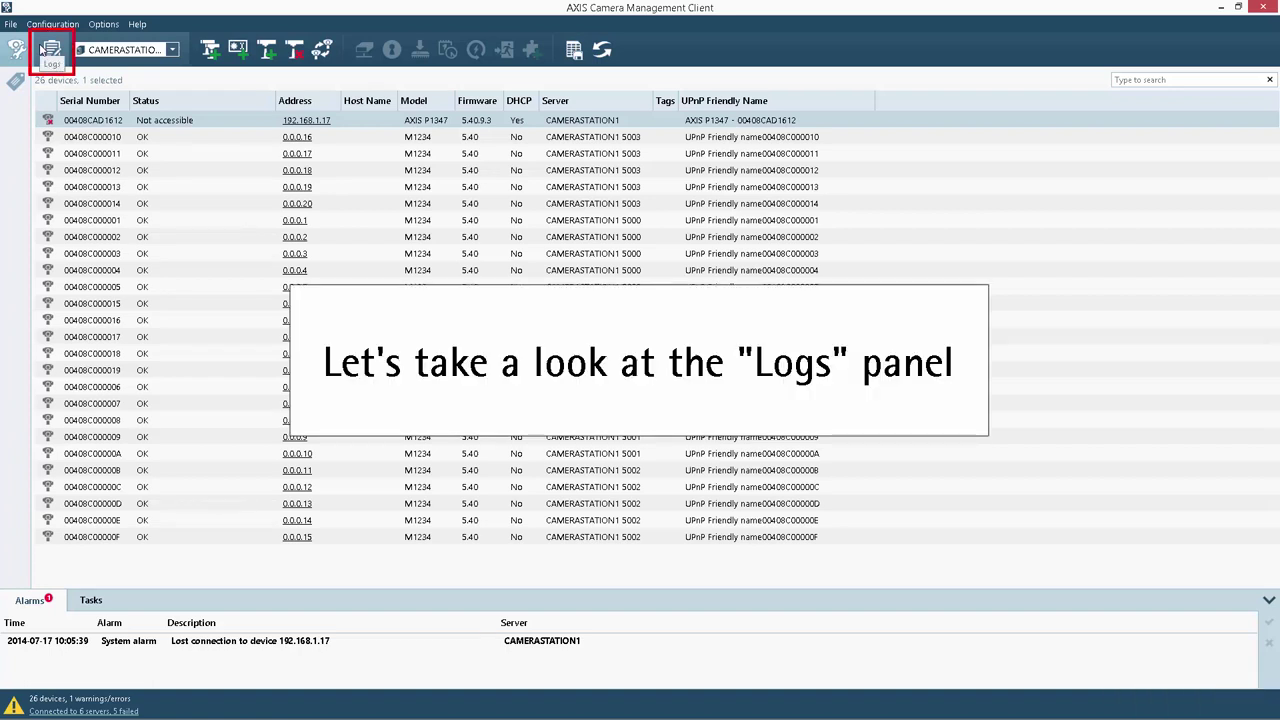
Step: Open the server logs and review the alarms, events and audit entries
left_click(45, 50)
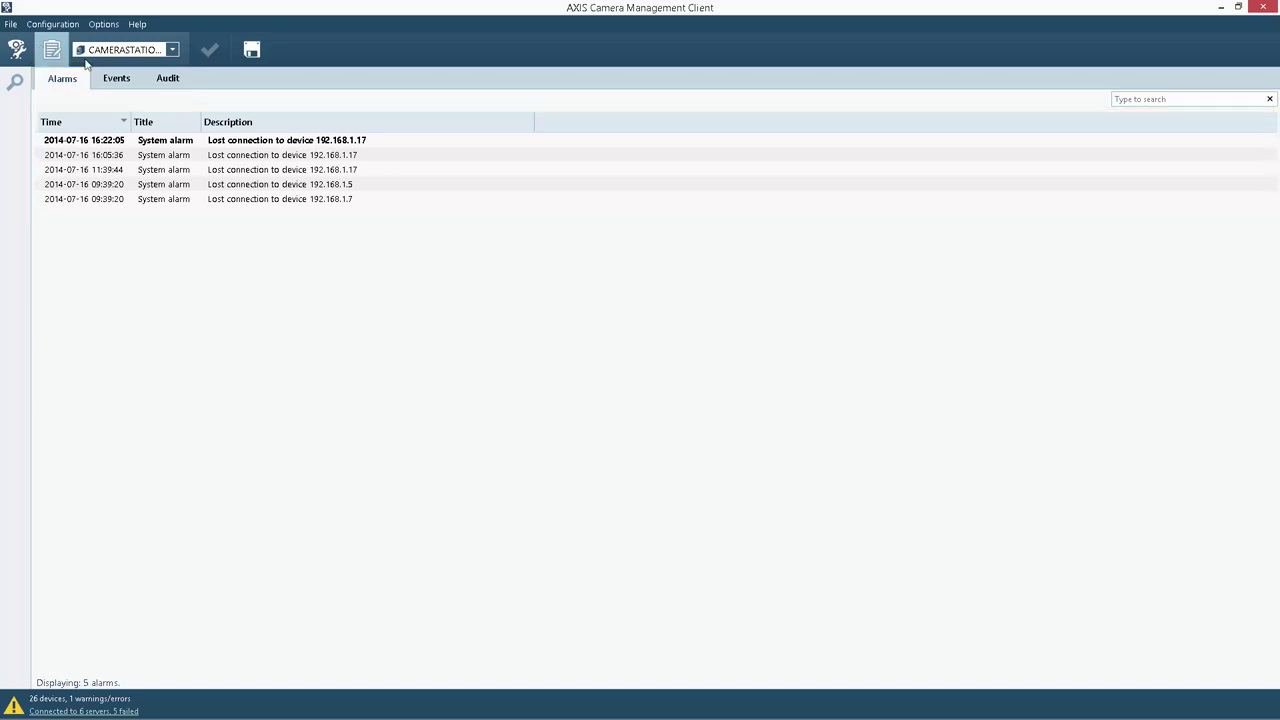
left_click(112, 79)
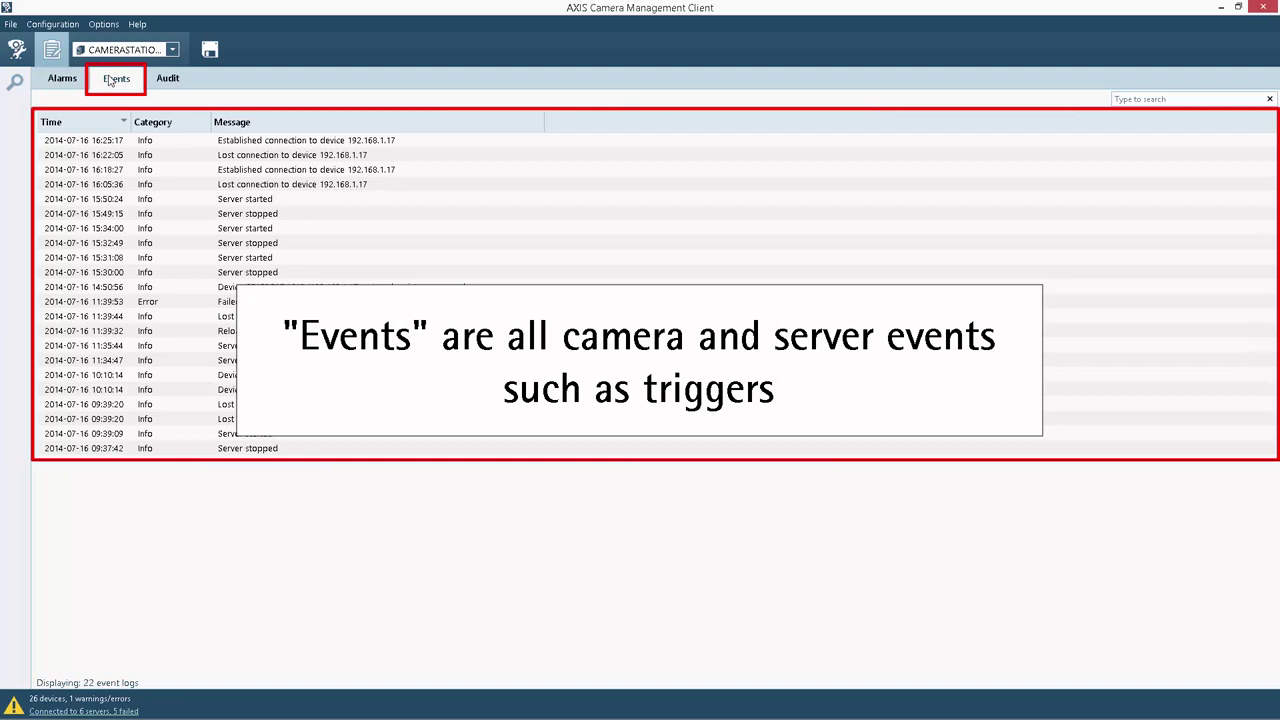
left_click(172, 79)
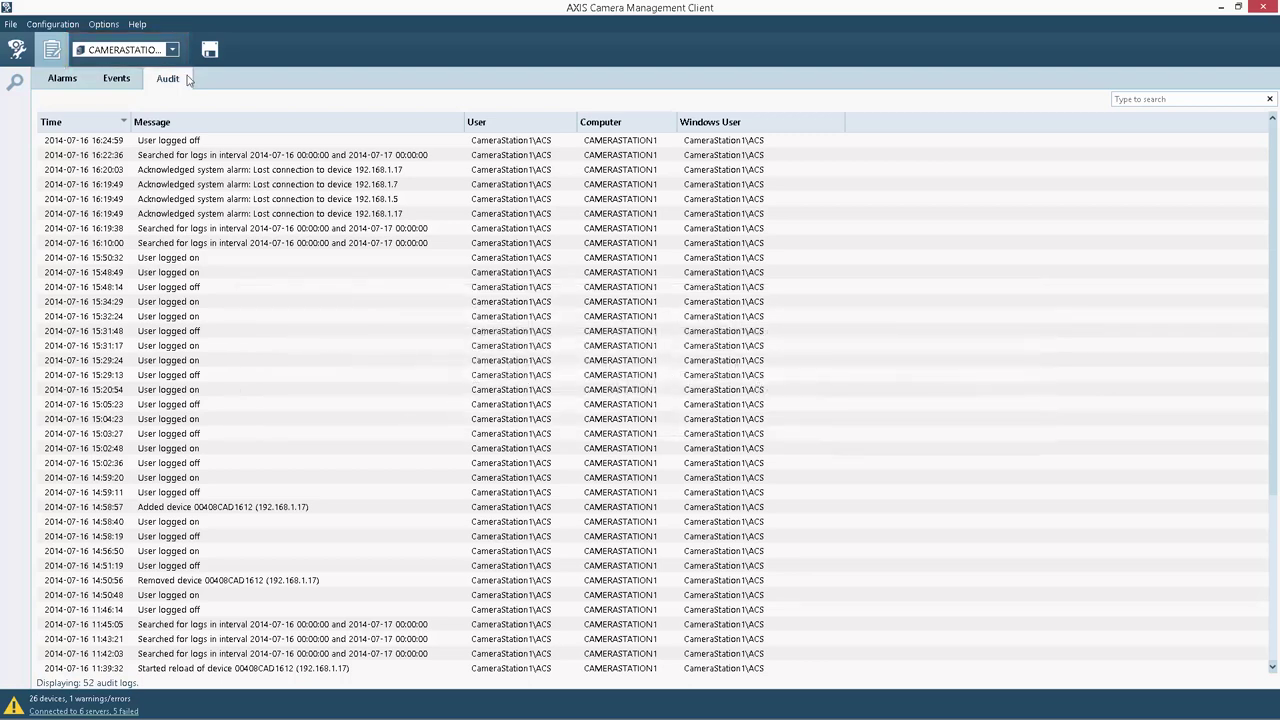
Step: Search the audit logs for "lost" and clear the search text
left_click(1138, 97)
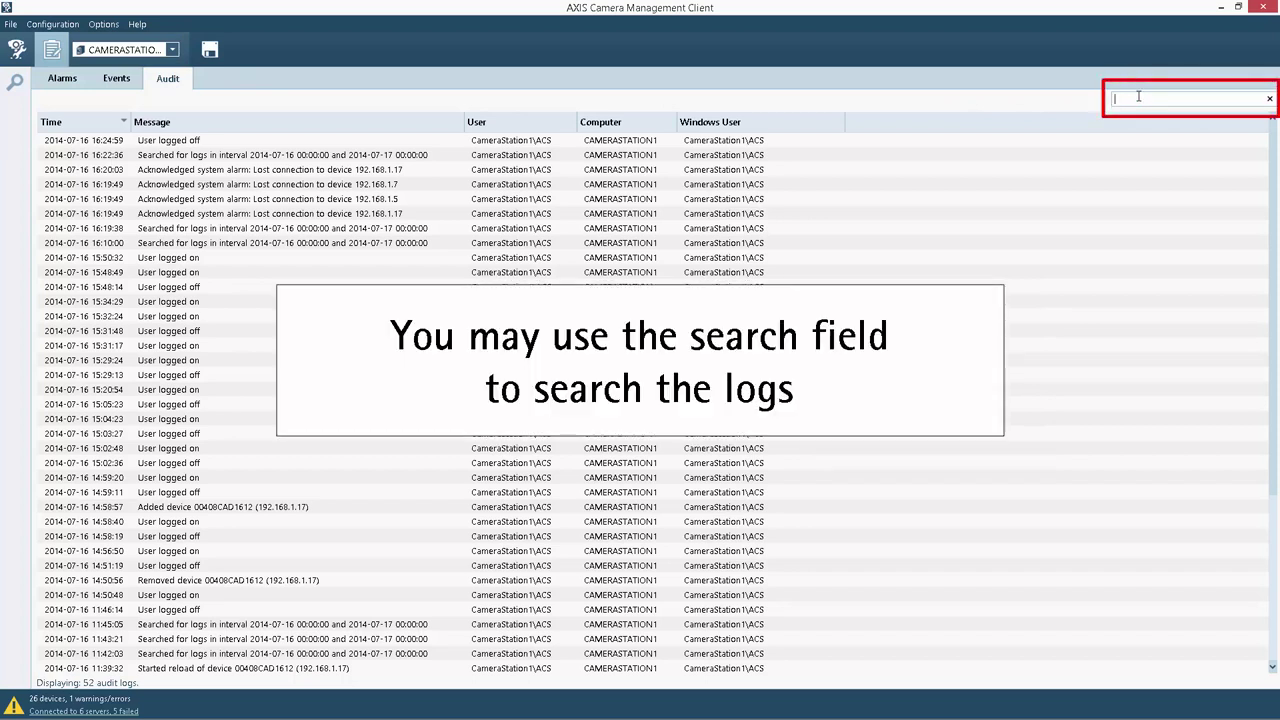
type("lost")
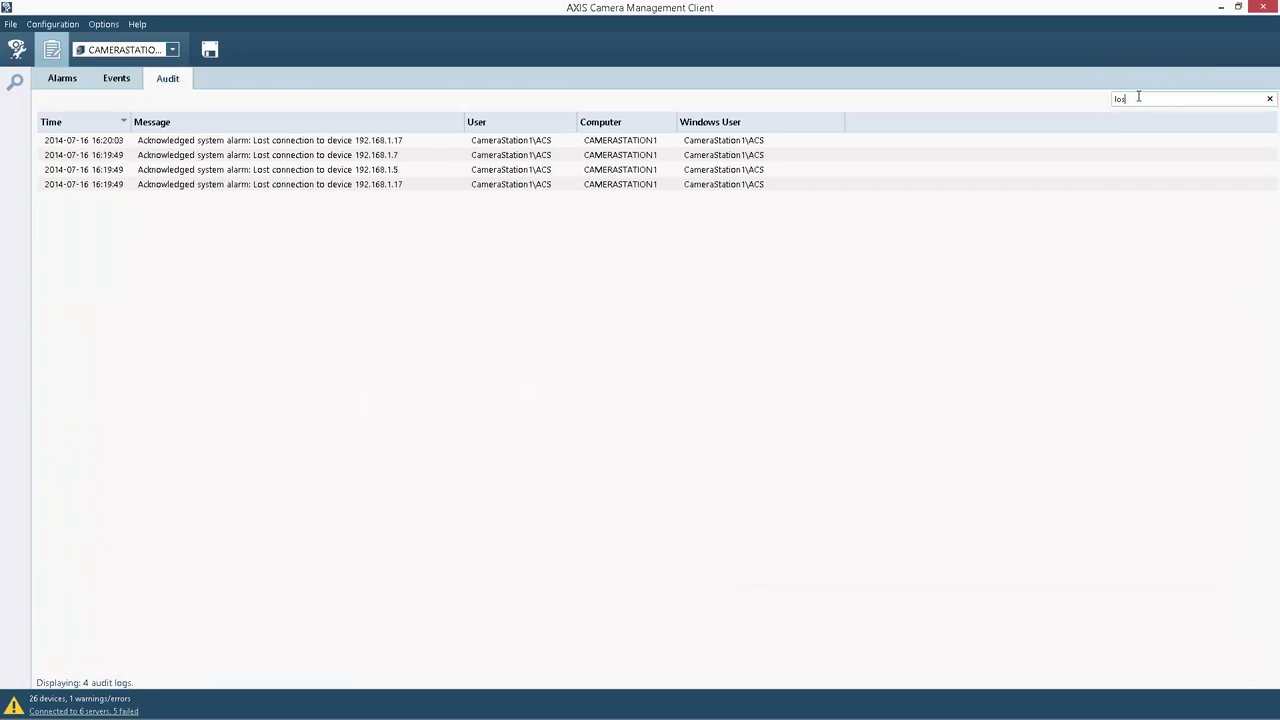
key("BackSpace")
key("BackSpace")
key("BackSpace")
key("BackSpace")
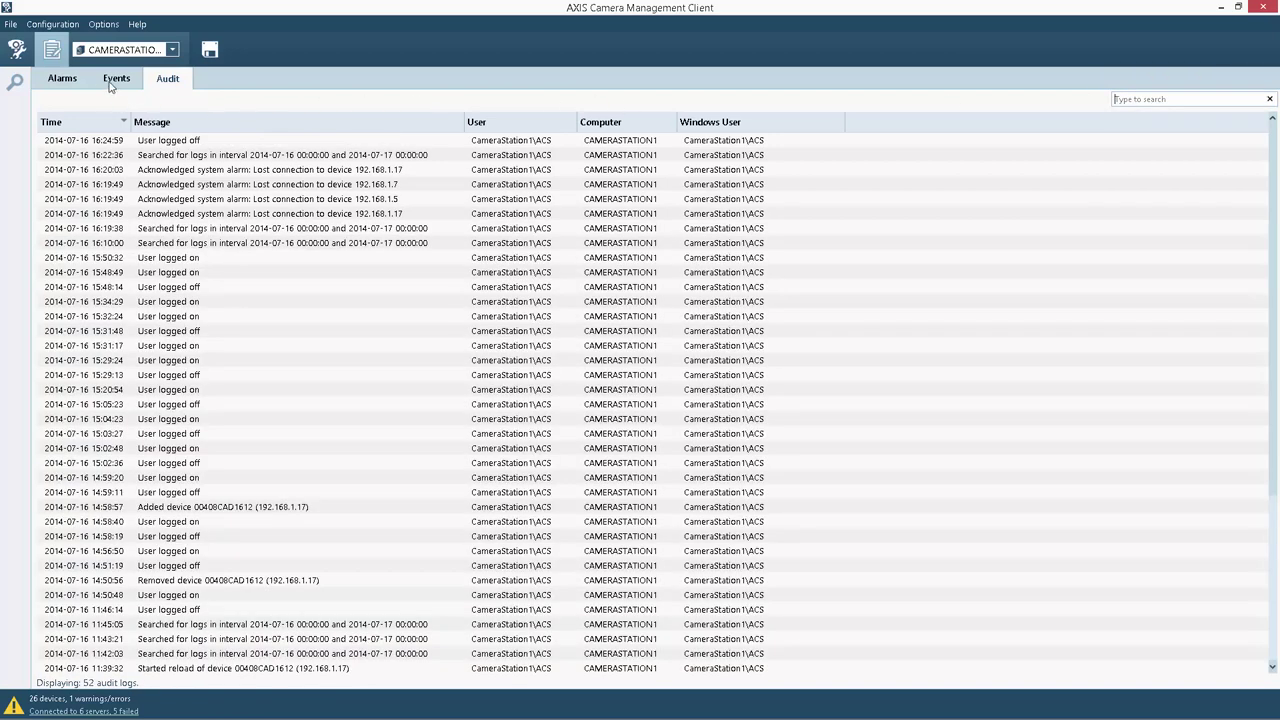
Step: Return to the alarm logs, switch the server to CAMERASTATION1 5000 and view its event logs
left_click(111, 85)
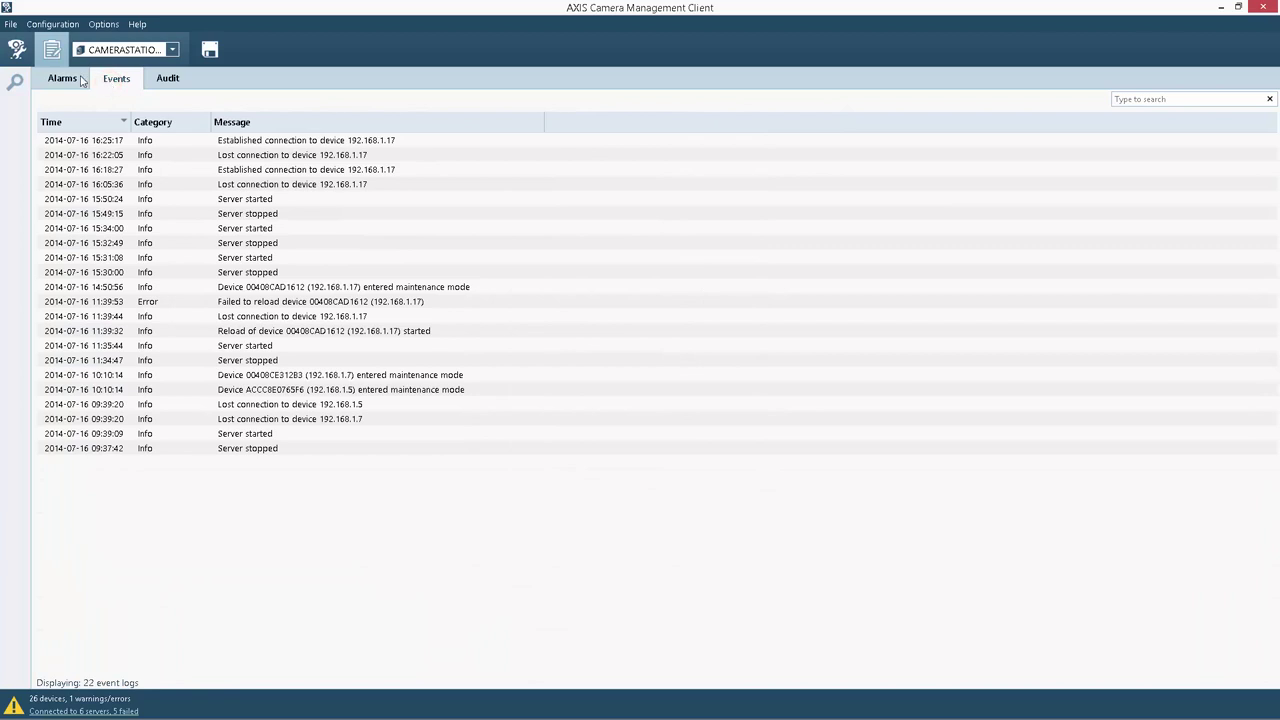
left_click(70, 80)
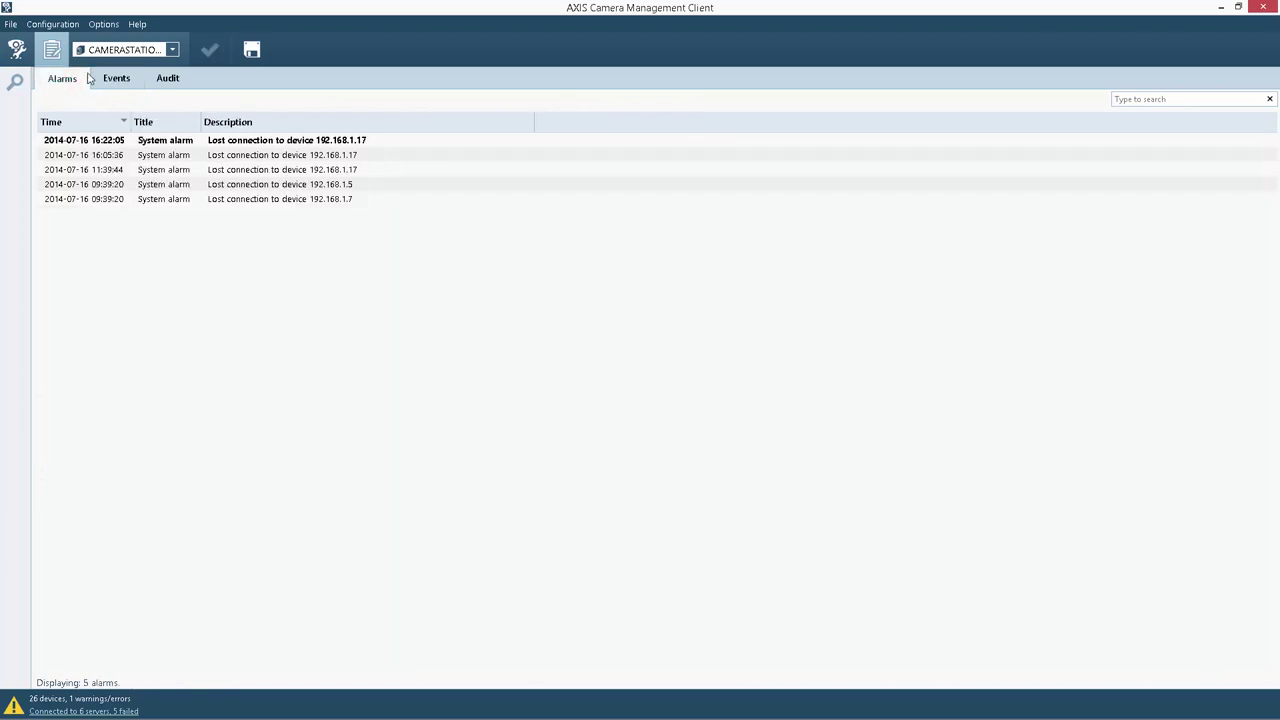
left_click(116, 51)
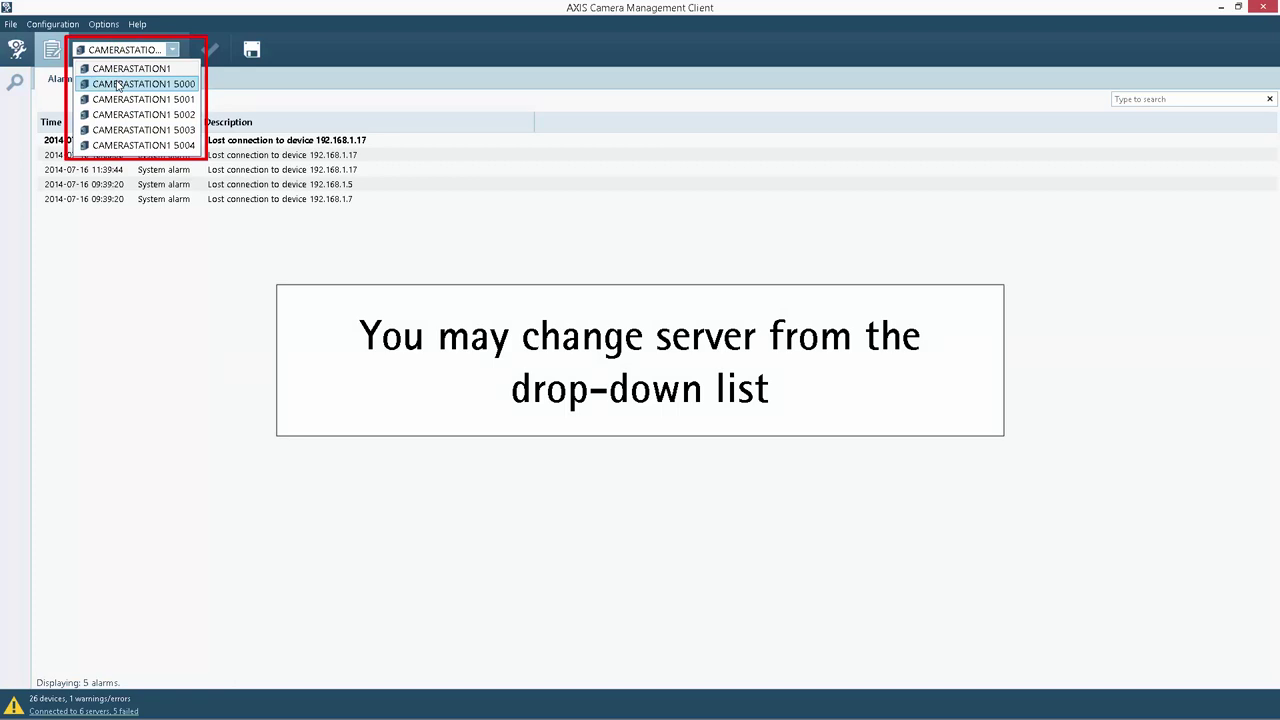
left_click(117, 84)
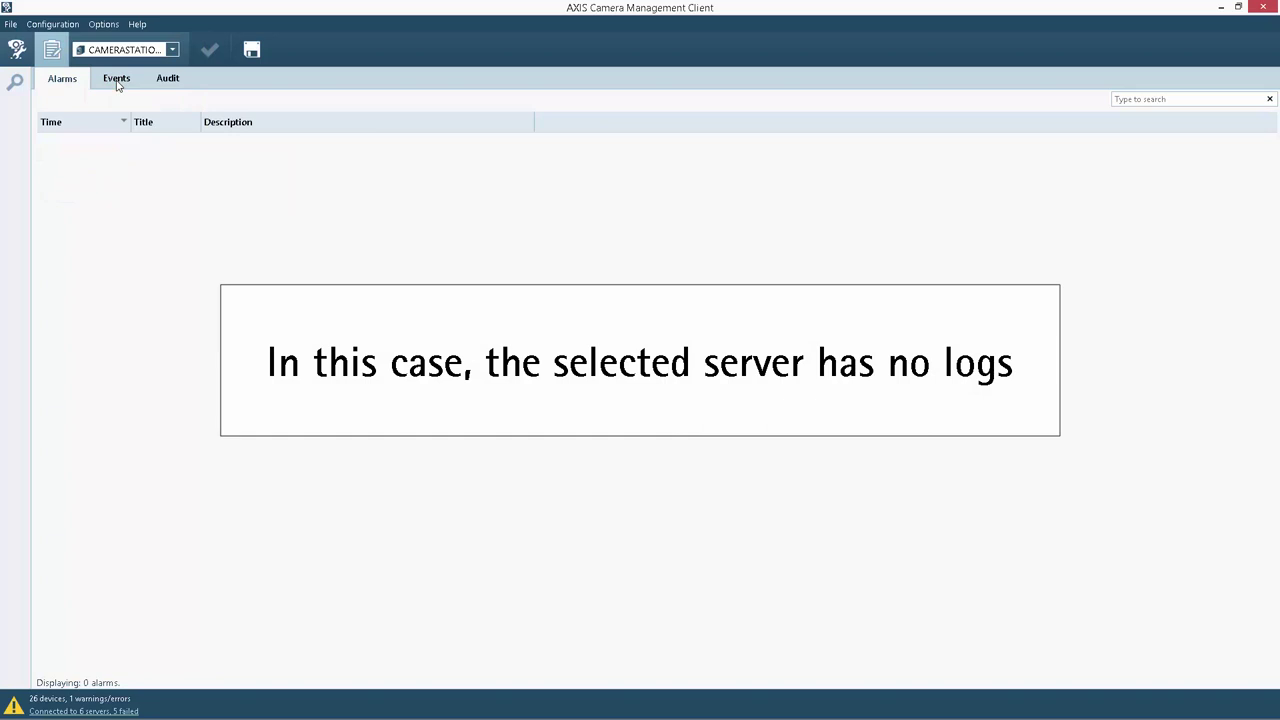
left_click(117, 80)
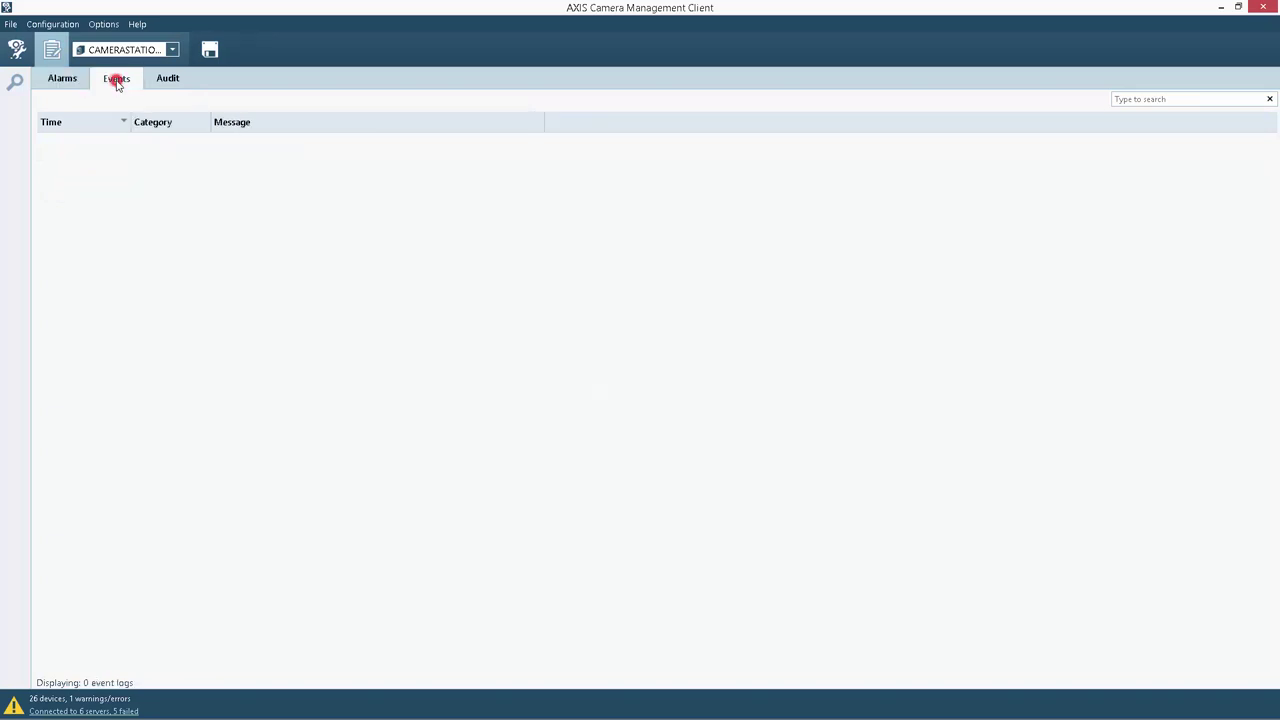